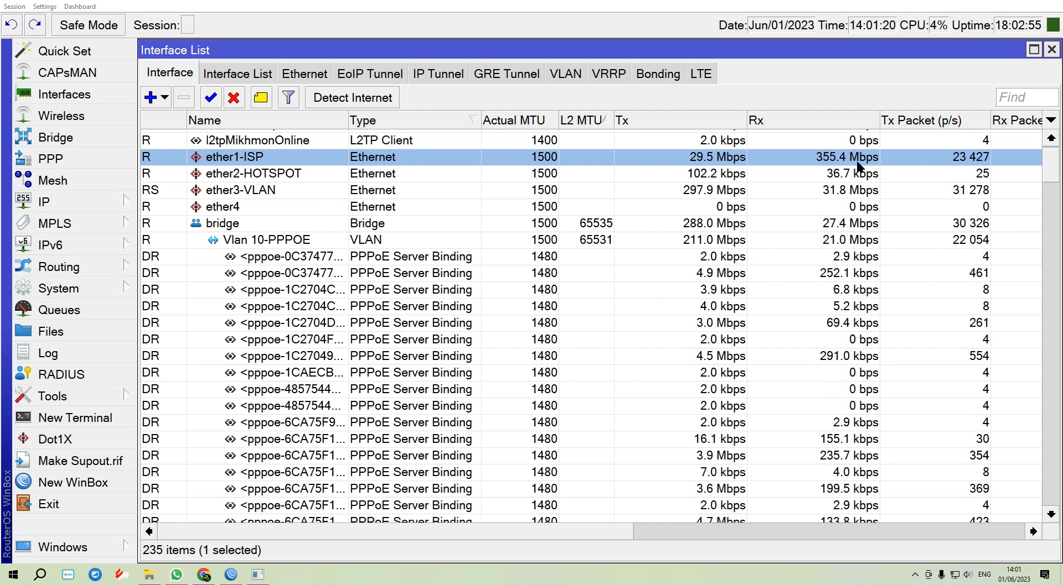
# Check the live Tx/Rx traffic graphs of the ether1-ISP interface, and close its details.
pyautogui.doubleClick(806, 155)
pyautogui.click(394, 75)
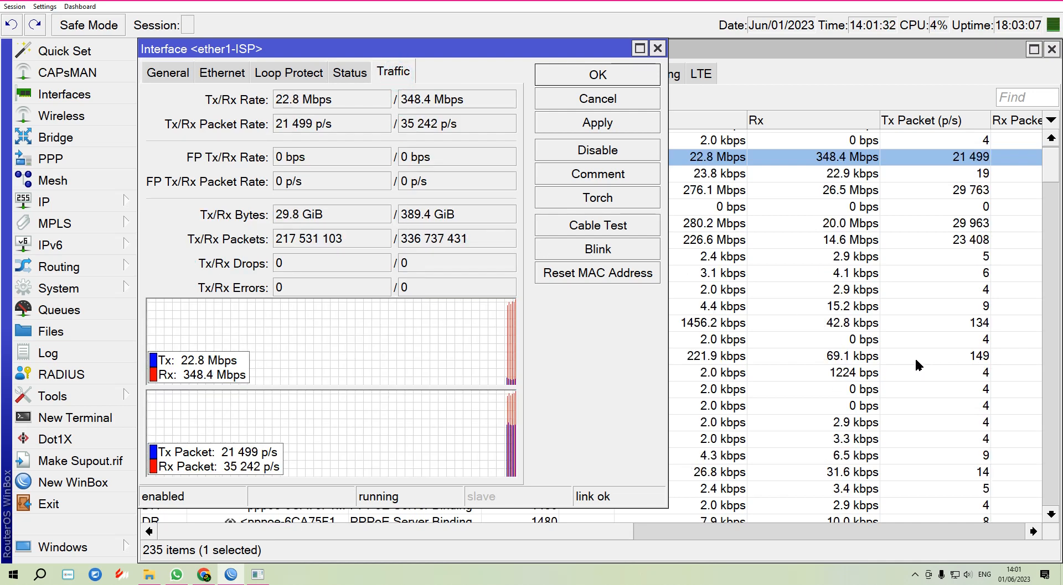
pyautogui.moveTo(544, 56); pyautogui.dragTo(670, 64)
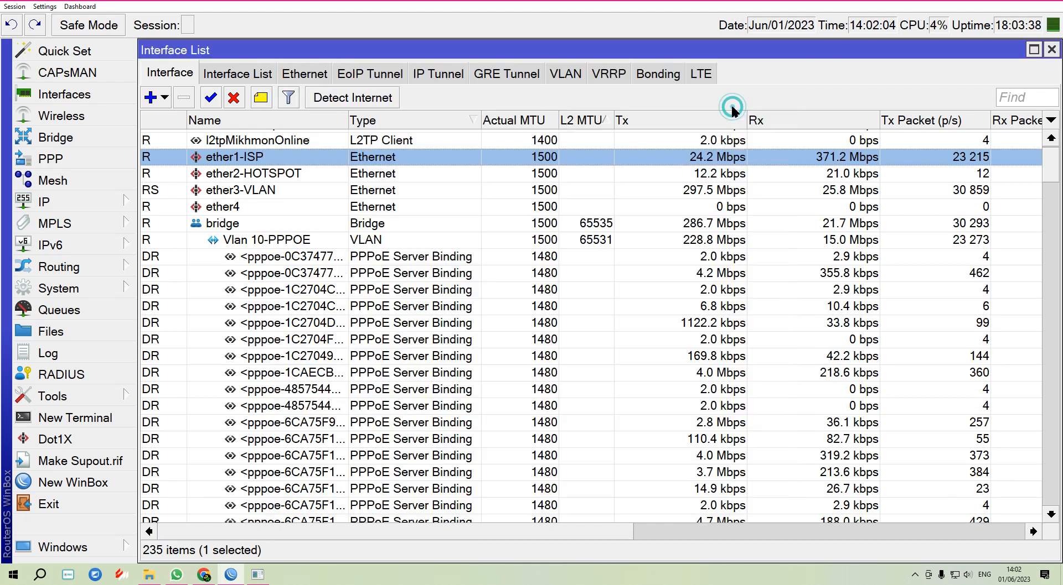
pyautogui.click(732, 113)
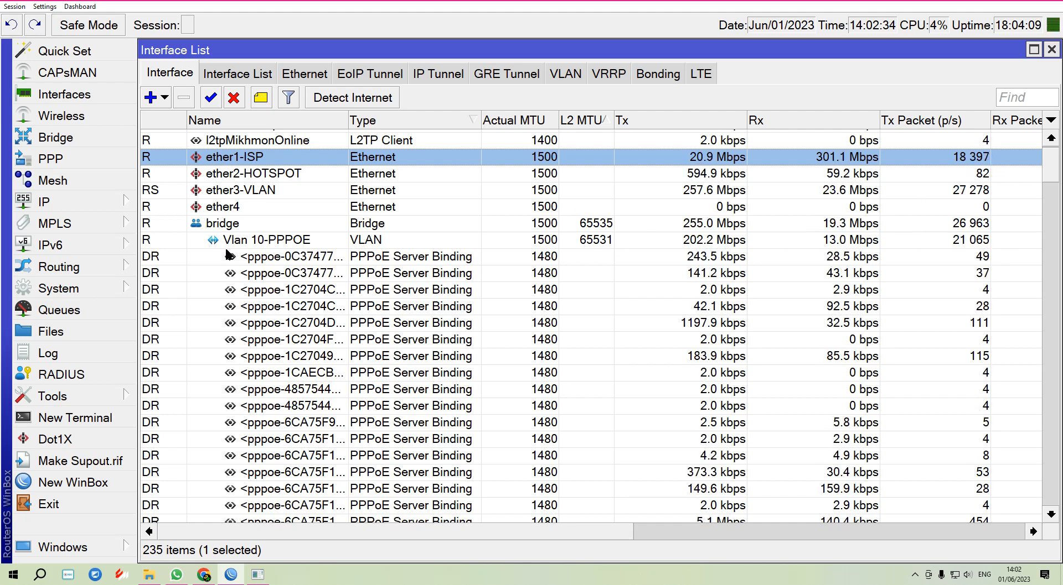
# Review the firewall's Mangle, Raw, Service Ports, Connections and Address Lists sections, and close the firewall window.
pyautogui.click(104, 205)
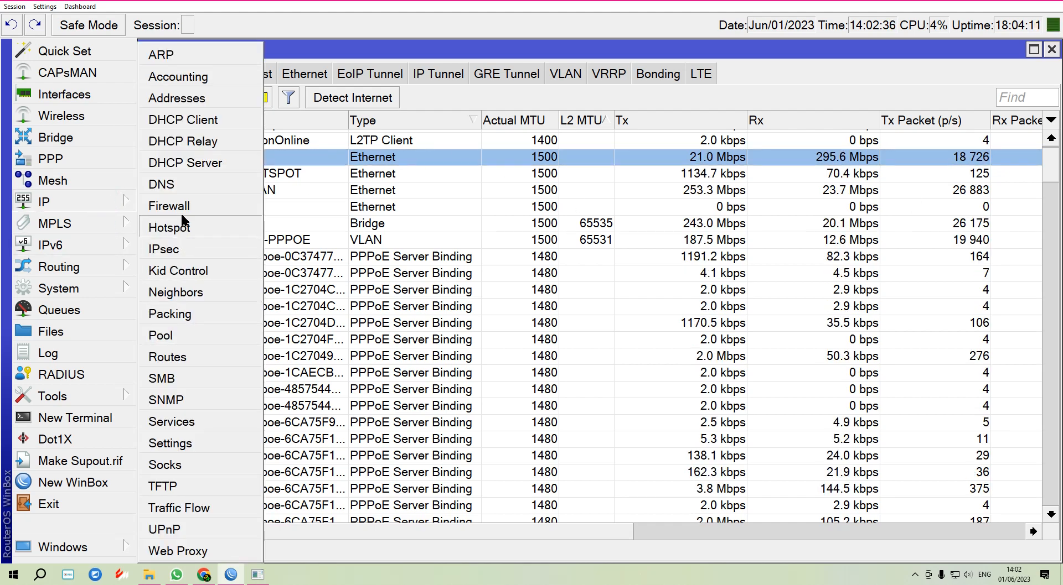
pyautogui.click(166, 209)
pyautogui.click(271, 72)
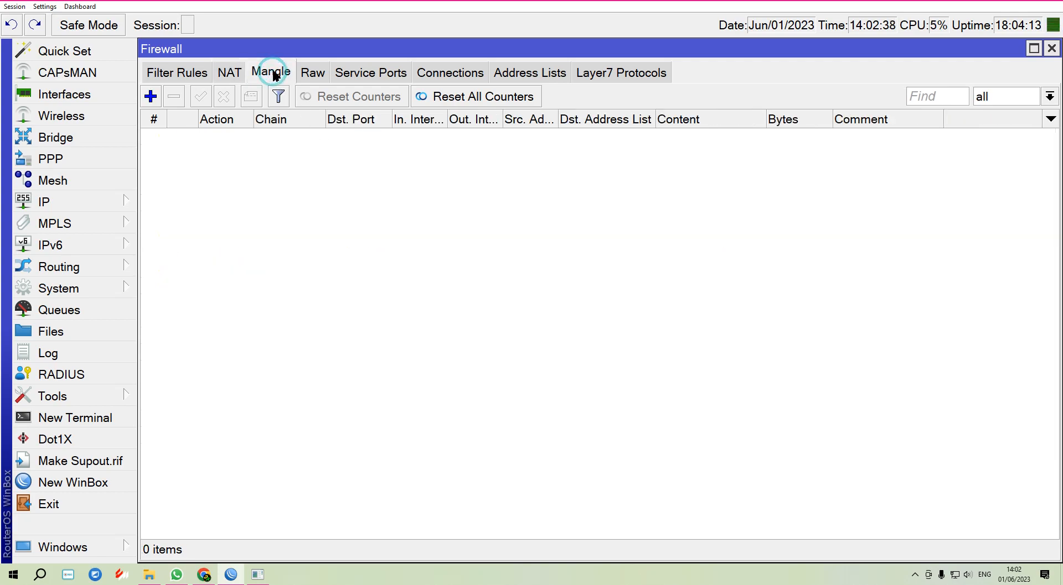
pyautogui.click(311, 72)
pyautogui.click(358, 75)
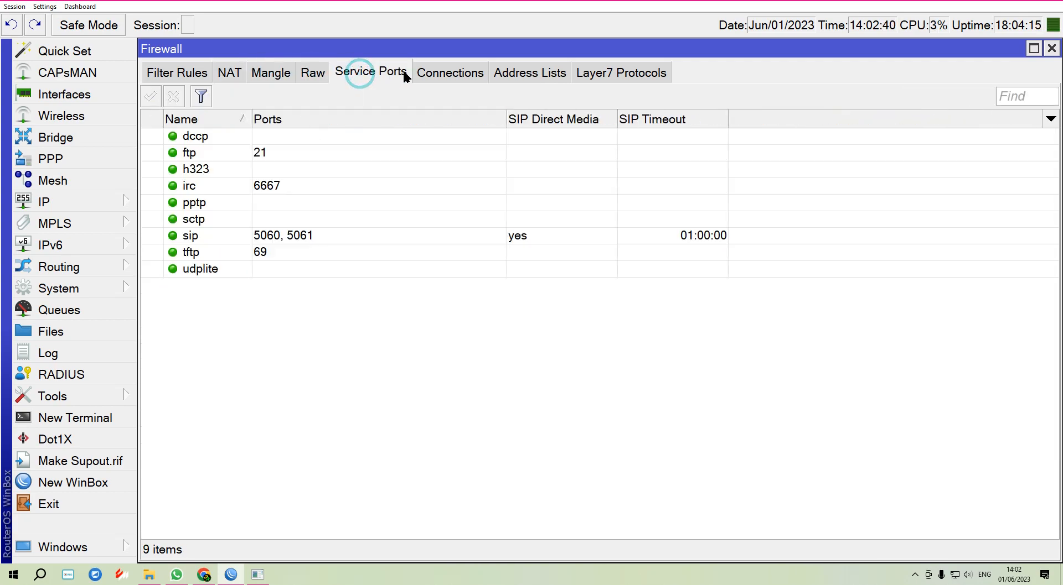
pyautogui.click(440, 73)
pyautogui.click(535, 74)
pyautogui.click(313, 73)
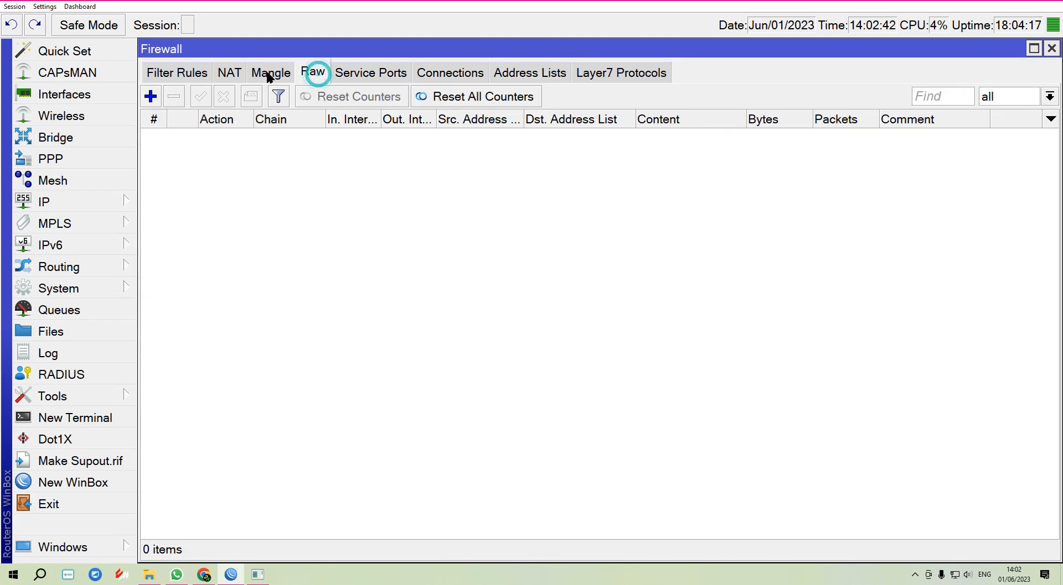
pyautogui.click(269, 72)
pyautogui.click(1051, 49)
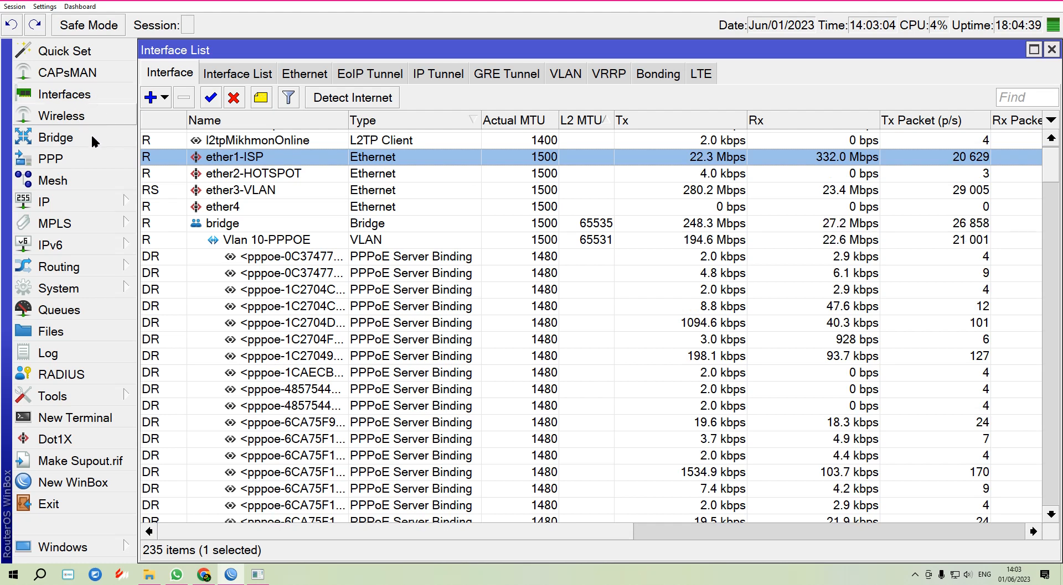
# Look through the active PPP connections of the PPPoE clients, and close the PPP window.
pyautogui.click(65, 159)
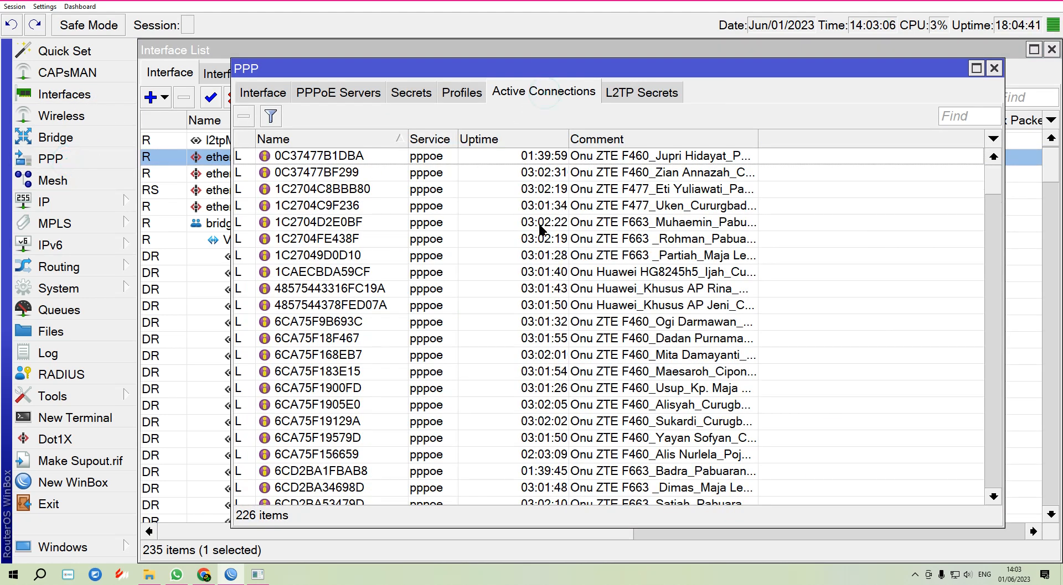
pyautogui.scroll(-4, 545, 229)
pyautogui.scroll(-9, 560, 210)
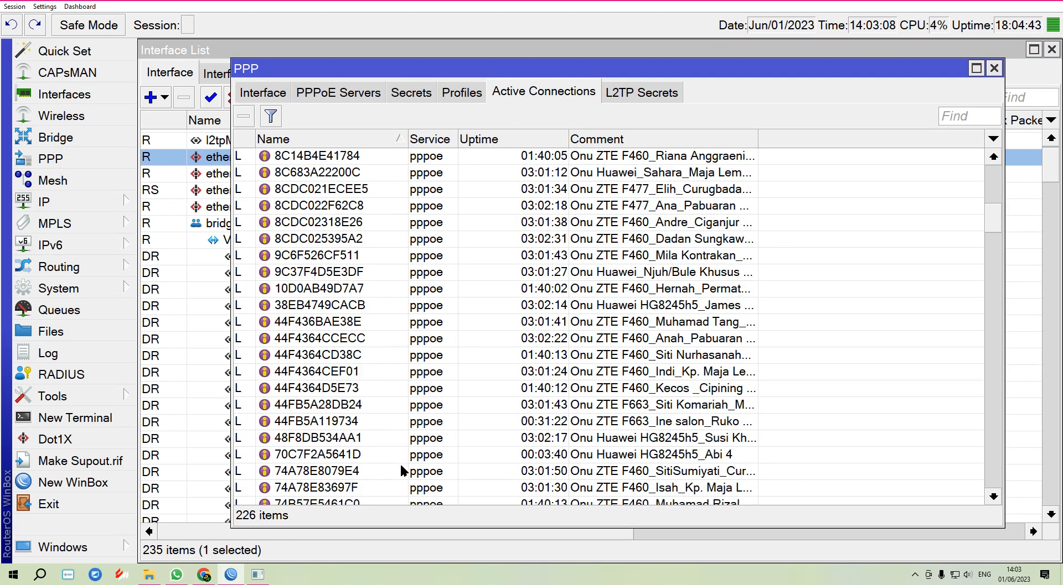
pyautogui.scroll(-1, 334, 504)
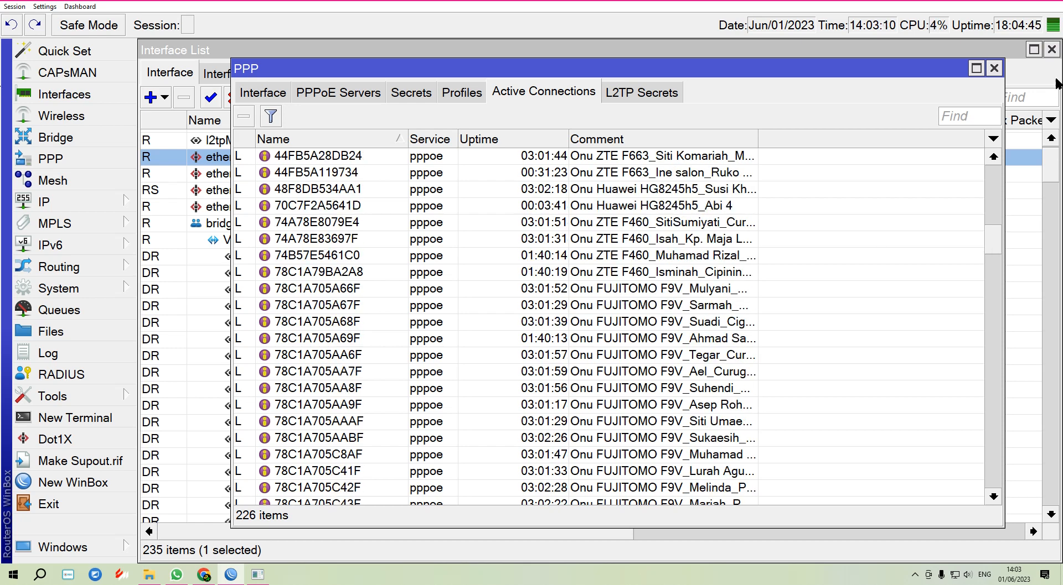
pyautogui.click(993, 68)
# Look through the active Hotspot users and their sessions, and close the Hotspot window.
pyautogui.click(83, 203)
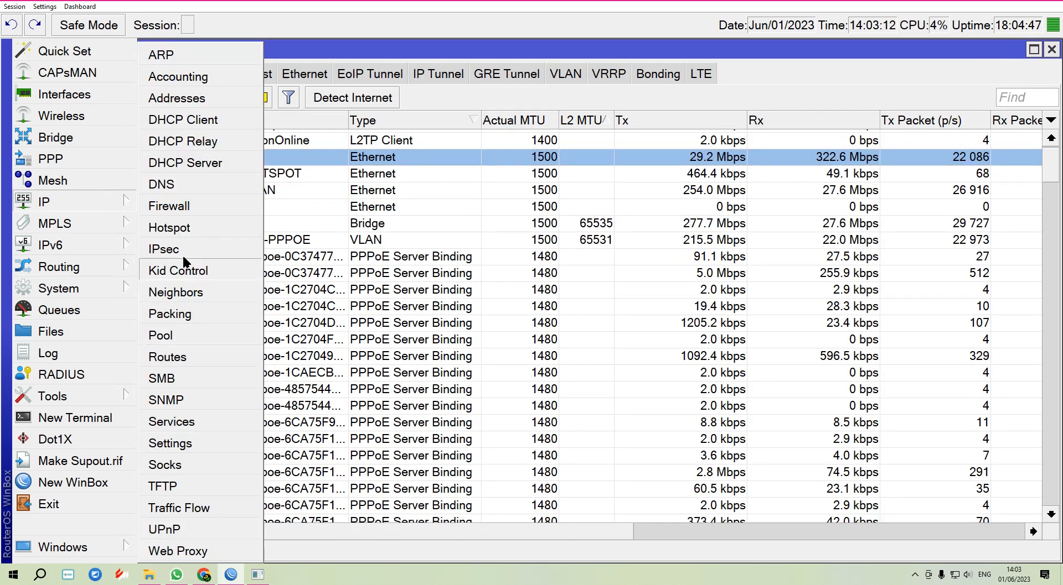
pyautogui.click(166, 226)
pyautogui.click(424, 138)
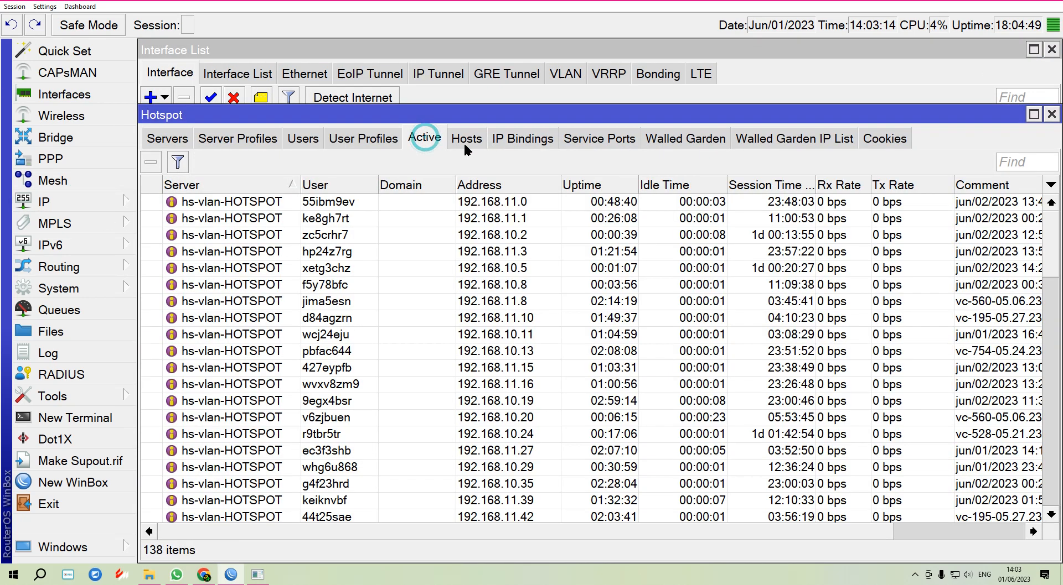
pyautogui.scroll(-3, 477, 471)
pyautogui.scroll(-6, 477, 467)
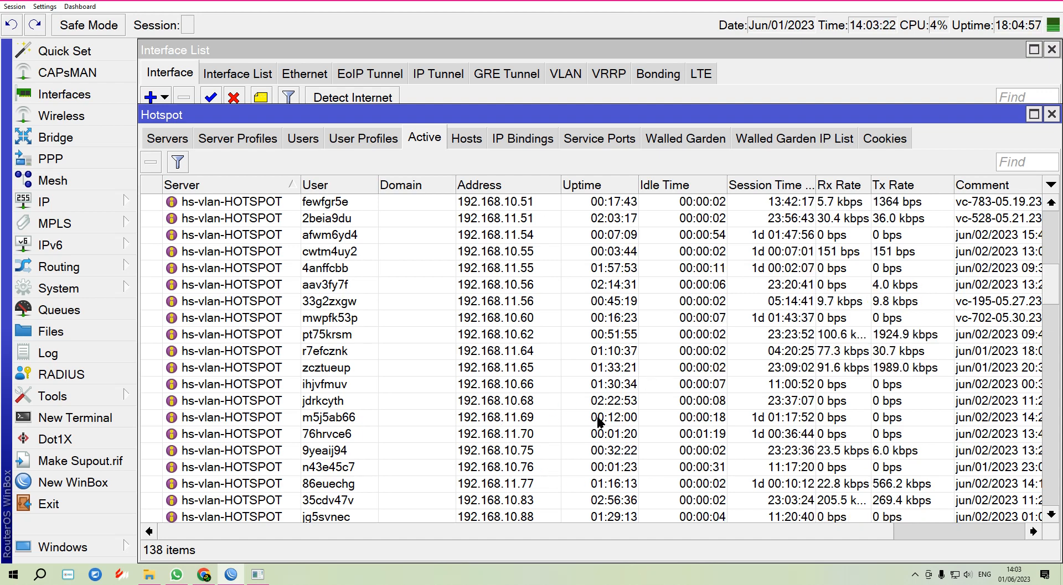
pyautogui.click(1051, 114)
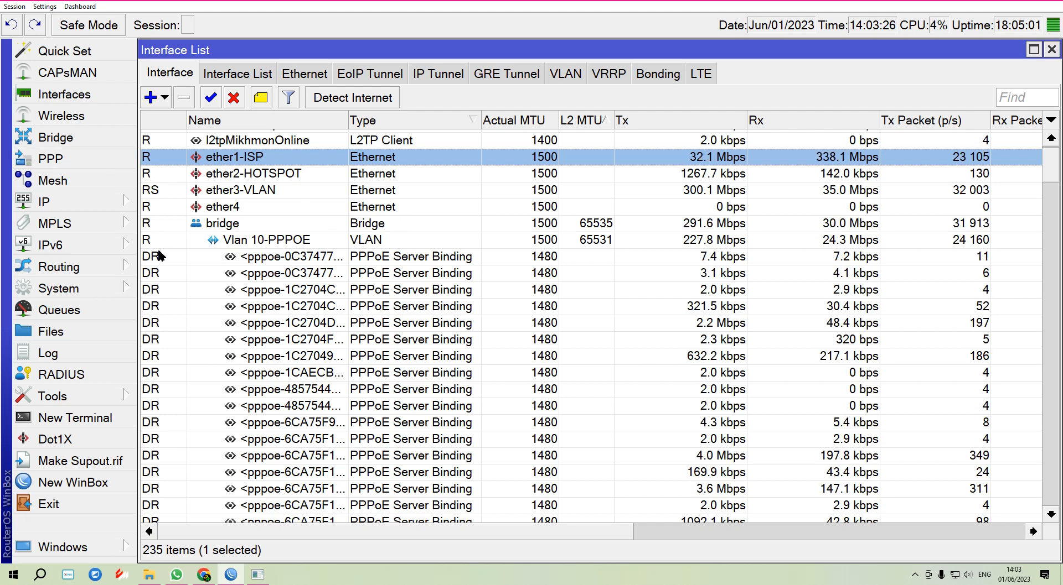
# View the PPP profiles with their address pools and rate limits, and close the PPP window.
pyautogui.click(62, 153)
pyautogui.click(462, 92)
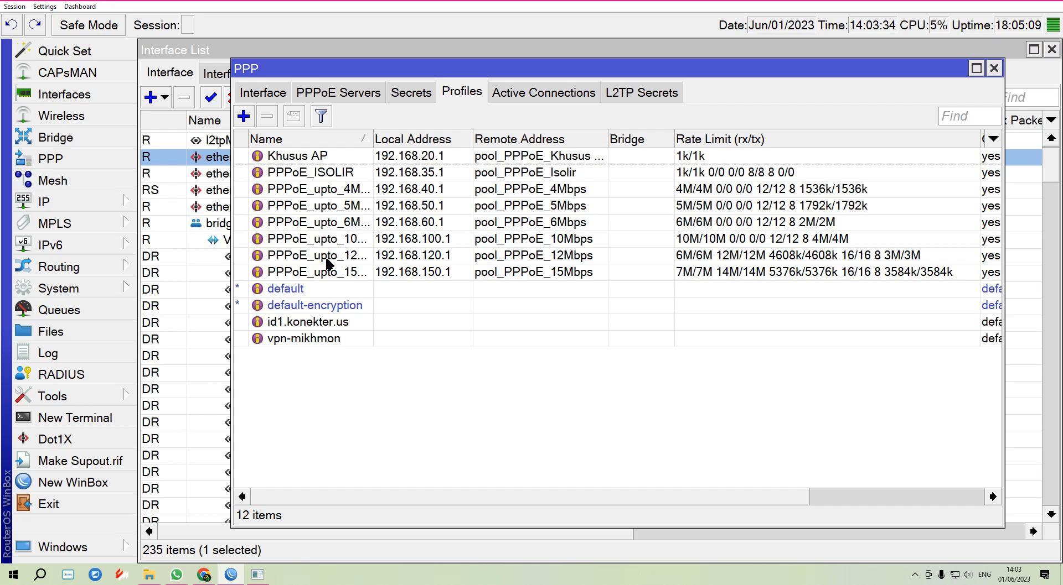
pyautogui.moveTo(375, 139)
pyautogui.mouseDown()
pyautogui.moveTo(425, 139)
pyautogui.moveTo(373, 139)
pyautogui.mouseUp()
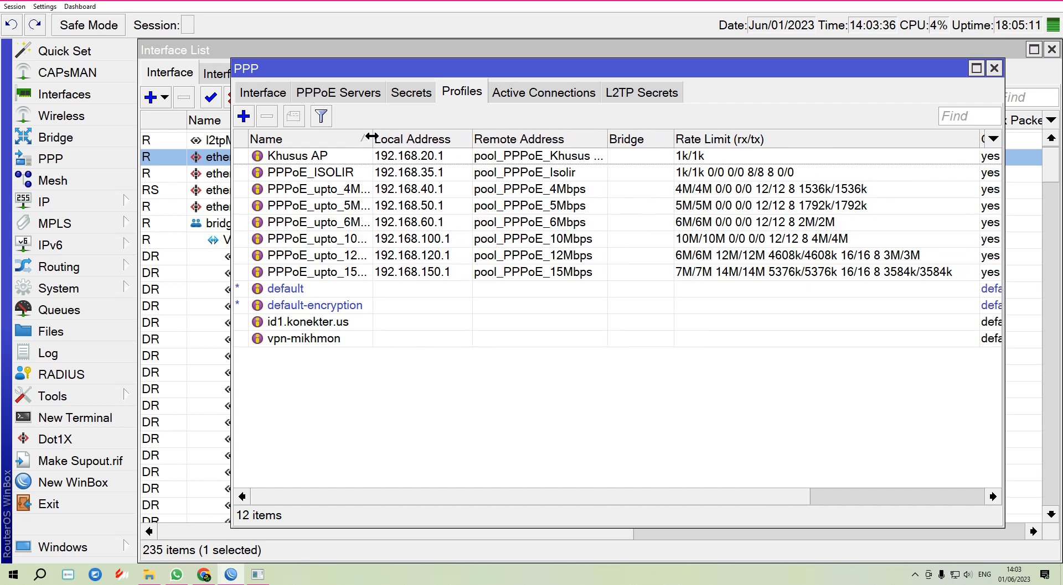
pyautogui.click(994, 71)
pyautogui.scroll(-1, 695, 310)
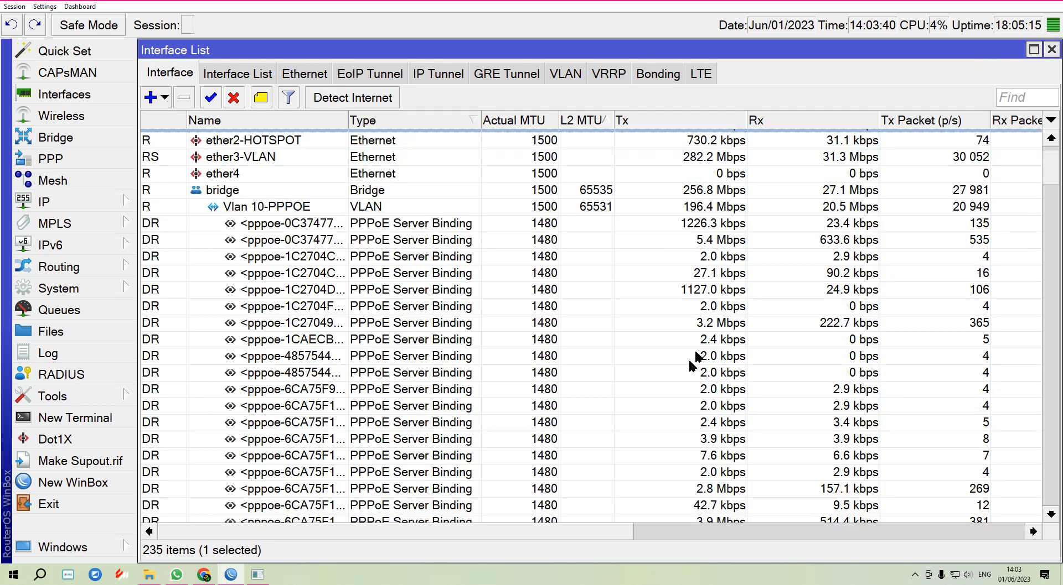
pyautogui.scroll(1, 691, 363)
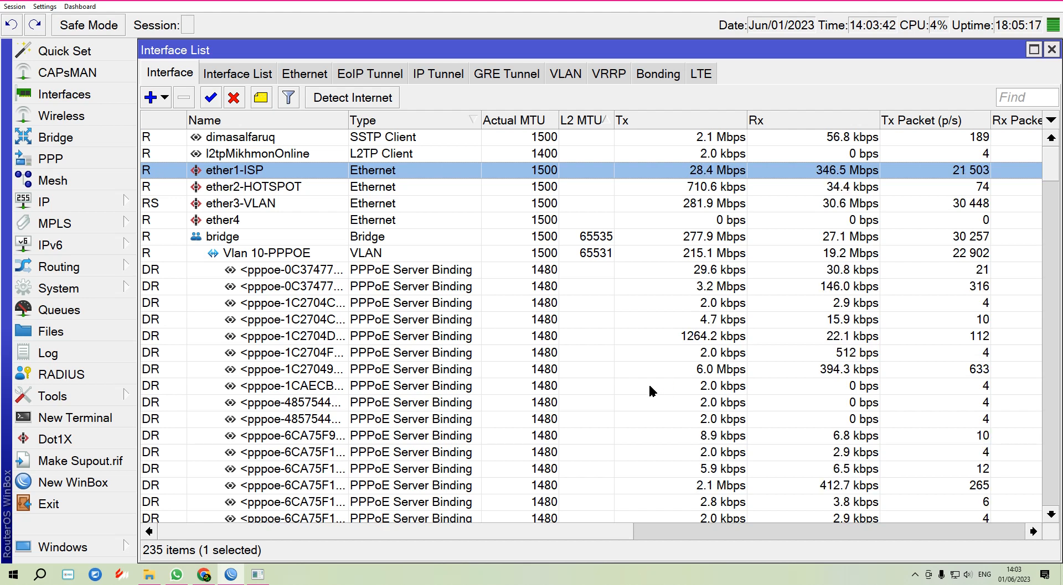
pyautogui.scroll(-1, 649, 387)
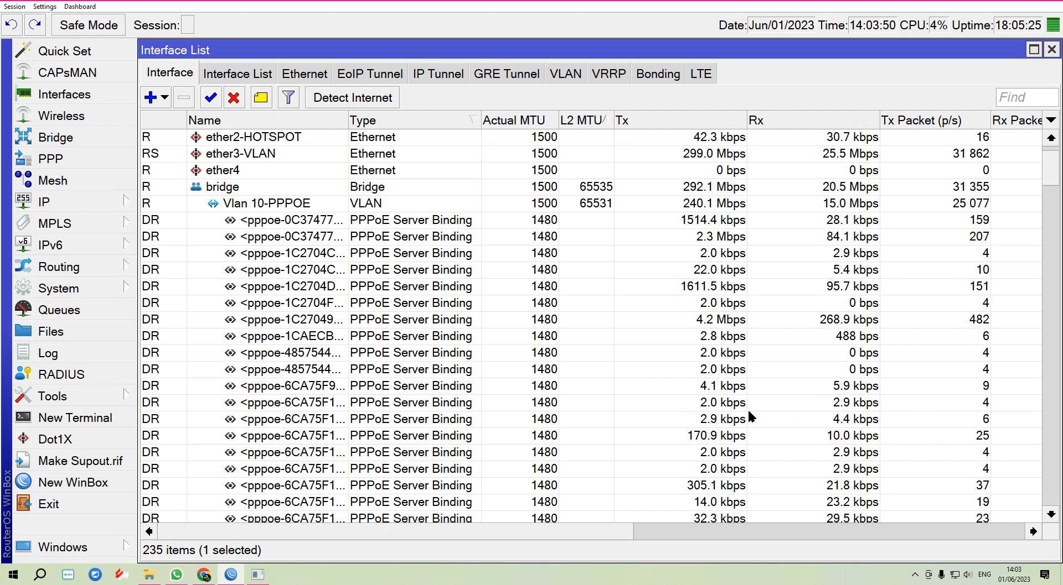
pyautogui.scroll(1, 541, 404)
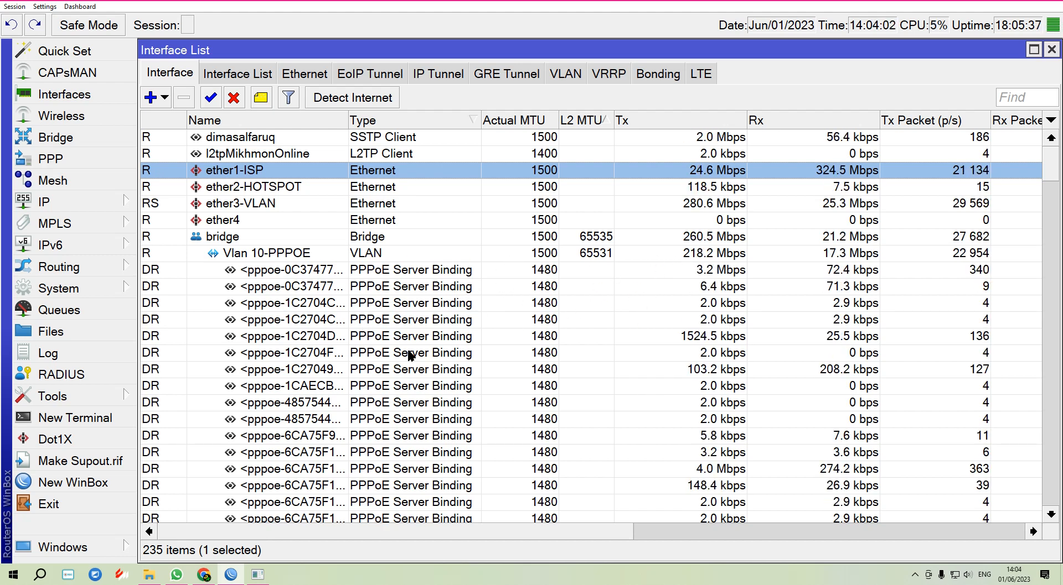
pyautogui.scroll(-1, 548, 353)
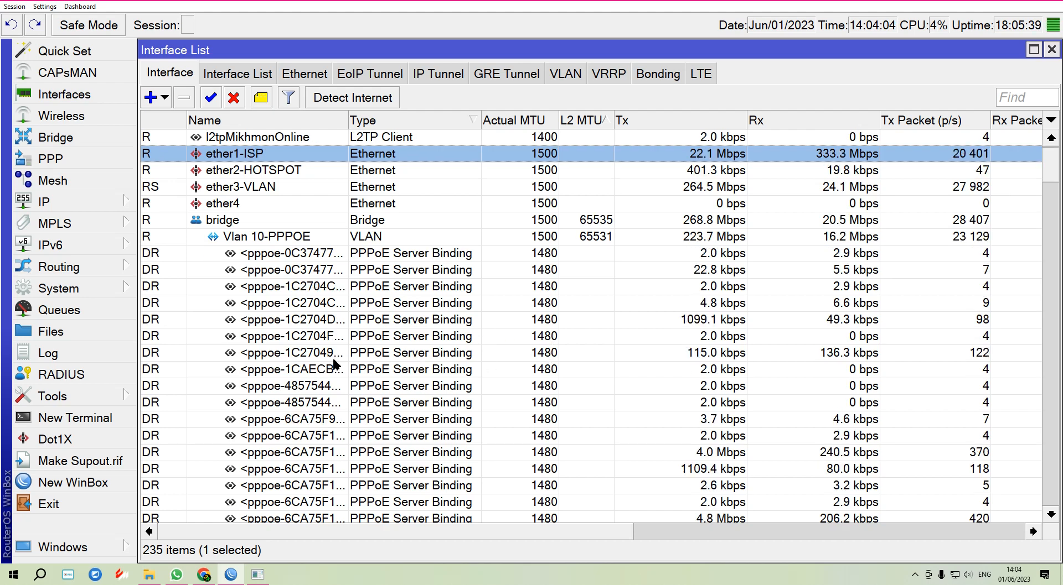
# View the Hotspot user accounts with their assigned profiles and uptime limits, and close the Hotspot window.
pyautogui.click(122, 202)
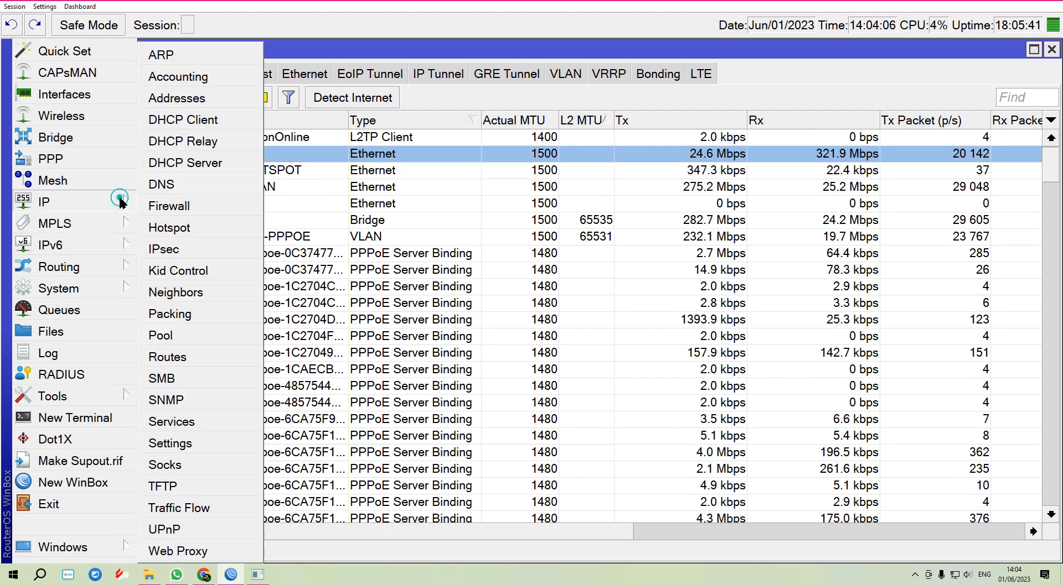
pyautogui.click(182, 226)
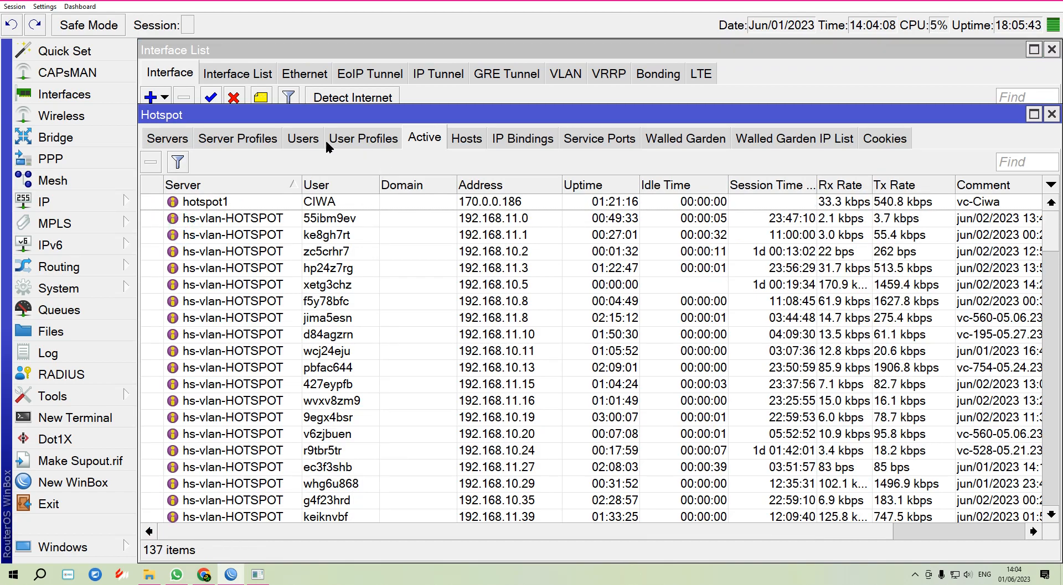
pyautogui.click(303, 138)
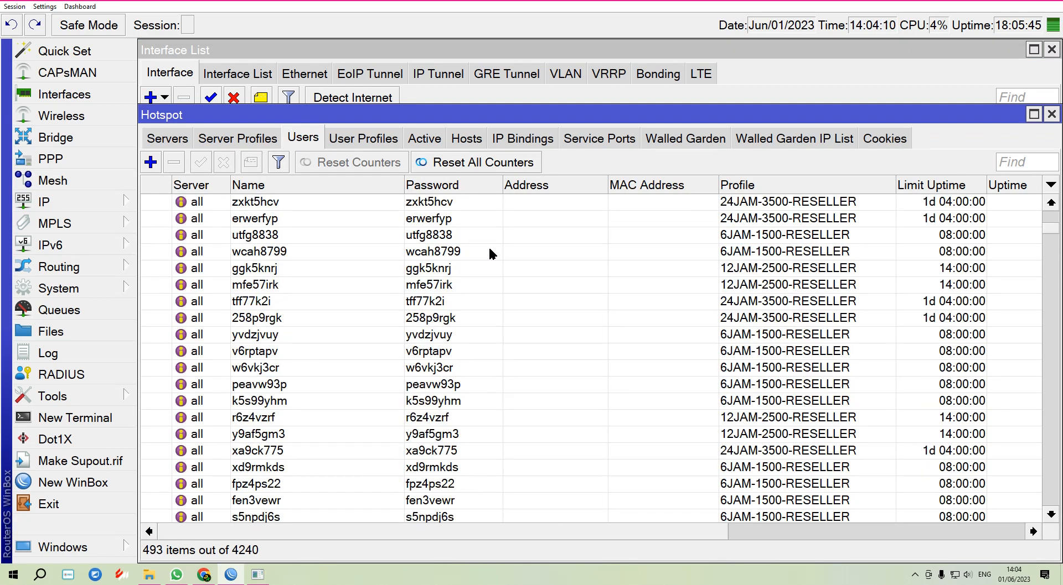
pyautogui.click(1051, 114)
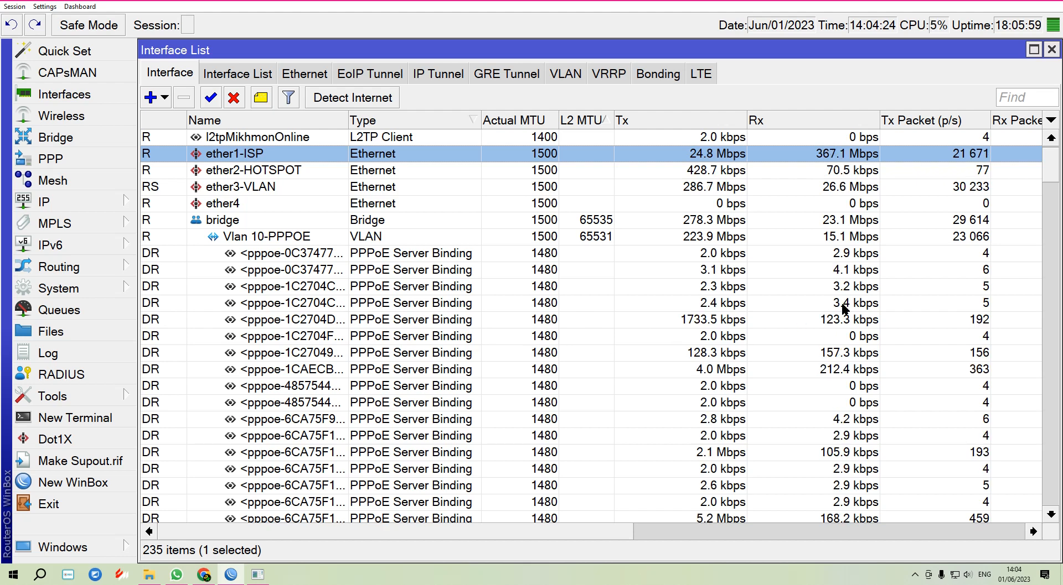
# Examine the Tx and Rx rates of the Ethernet, bridge, VLAN and PPPoE interfaces in the interface list.
pyautogui.scroll(-1, 709, 285)
pyautogui.scroll(1, 709, 285)
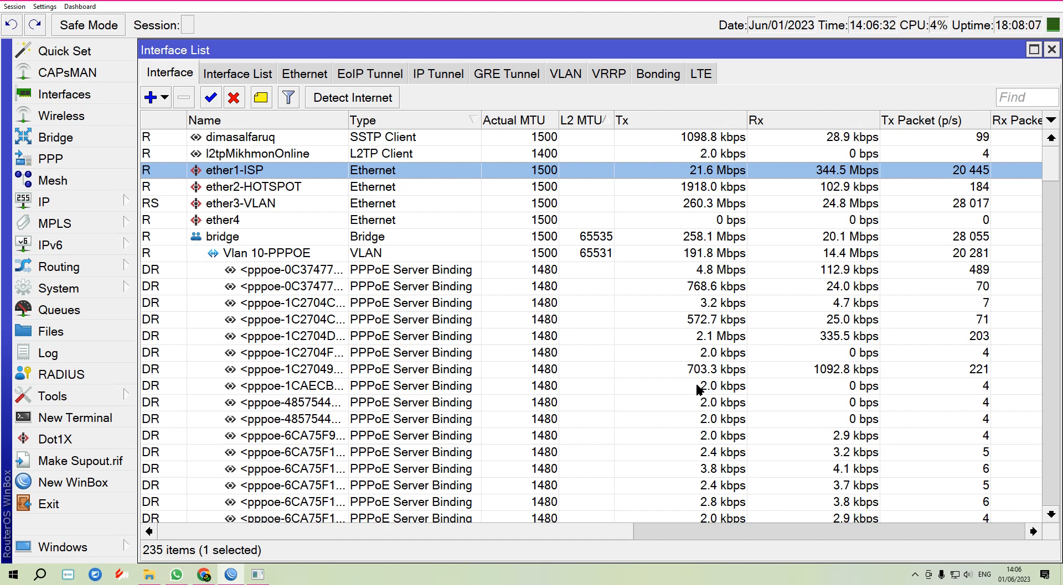
pyautogui.scroll(-2, 453, 371)
pyautogui.scroll(-5, 452, 371)
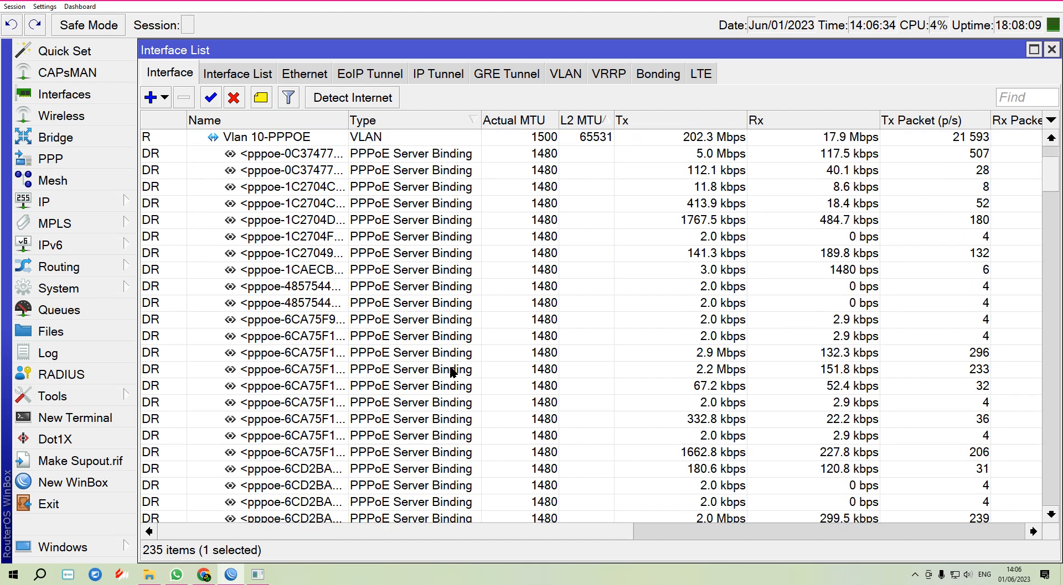
pyautogui.scroll(7, 452, 371)
pyautogui.scroll(-2, 452, 370)
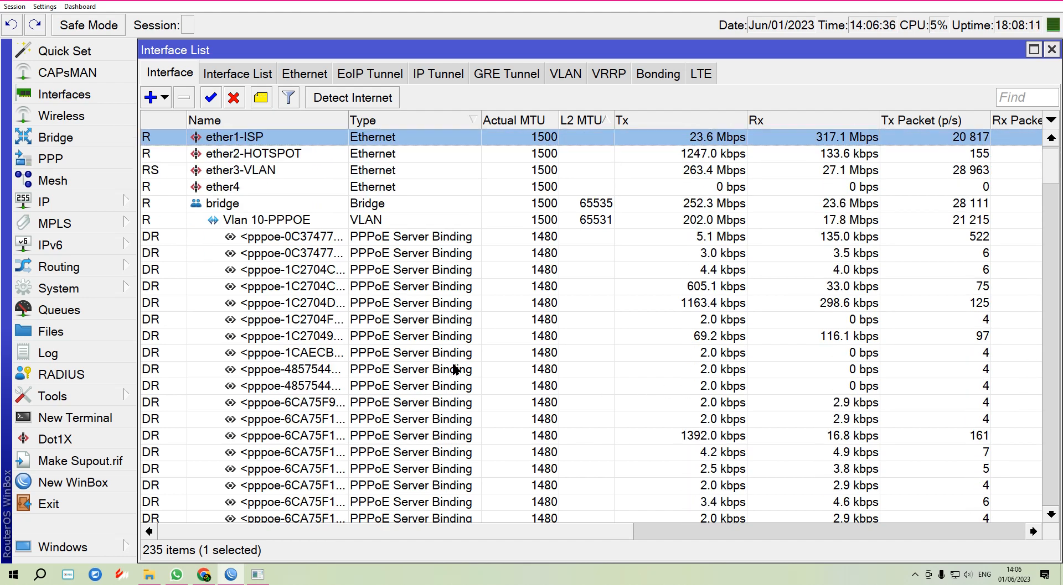
pyautogui.scroll(2, 453, 370)
pyautogui.scroll(-2, 453, 370)
pyautogui.scroll(1, 453, 370)
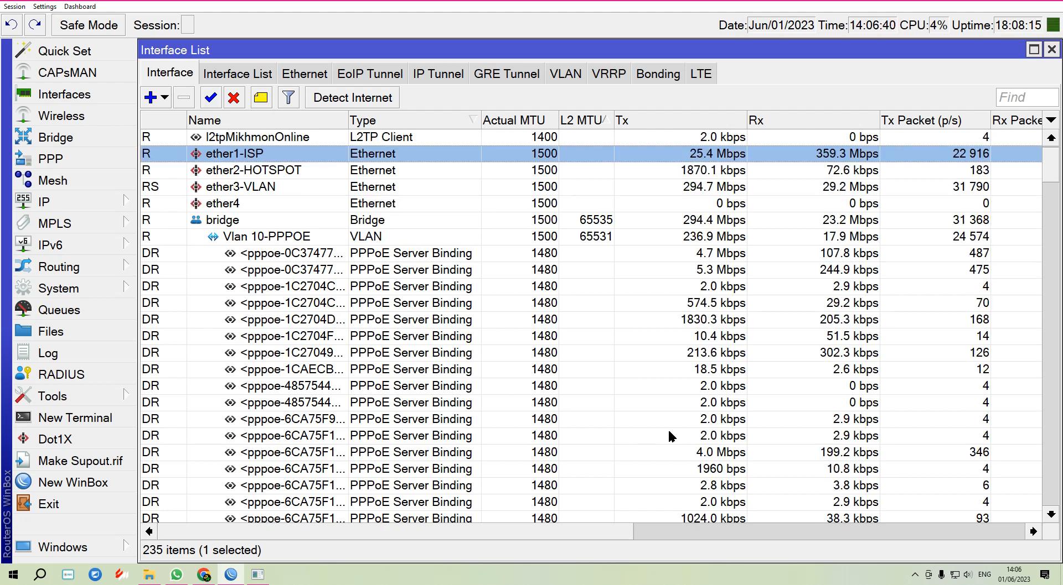
pyautogui.scroll(-2, 672, 437)
pyautogui.scroll(1, 671, 437)
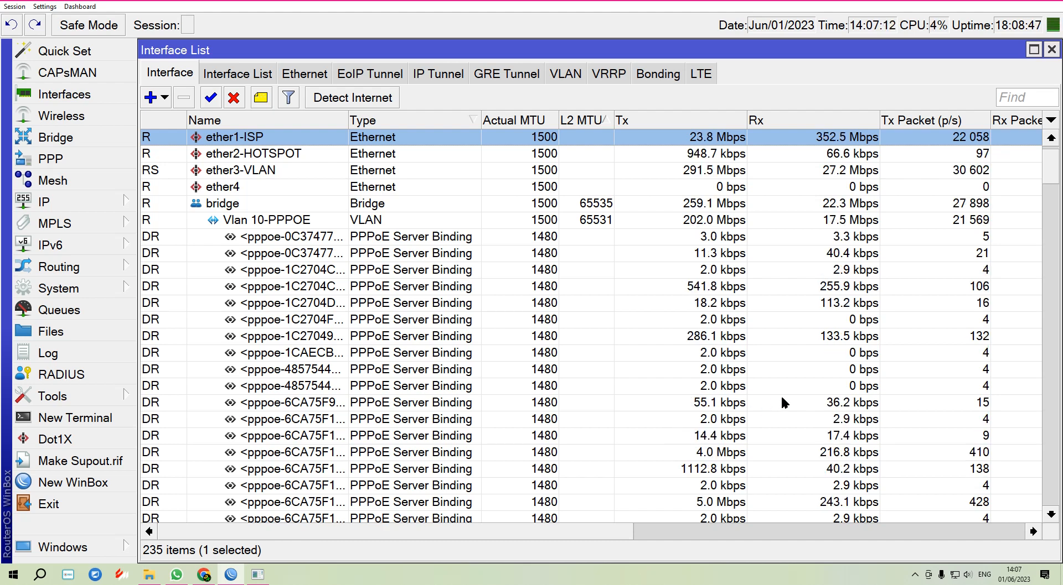
pyautogui.scroll(-1, 343, 363)
pyautogui.scroll(-1, 343, 365)
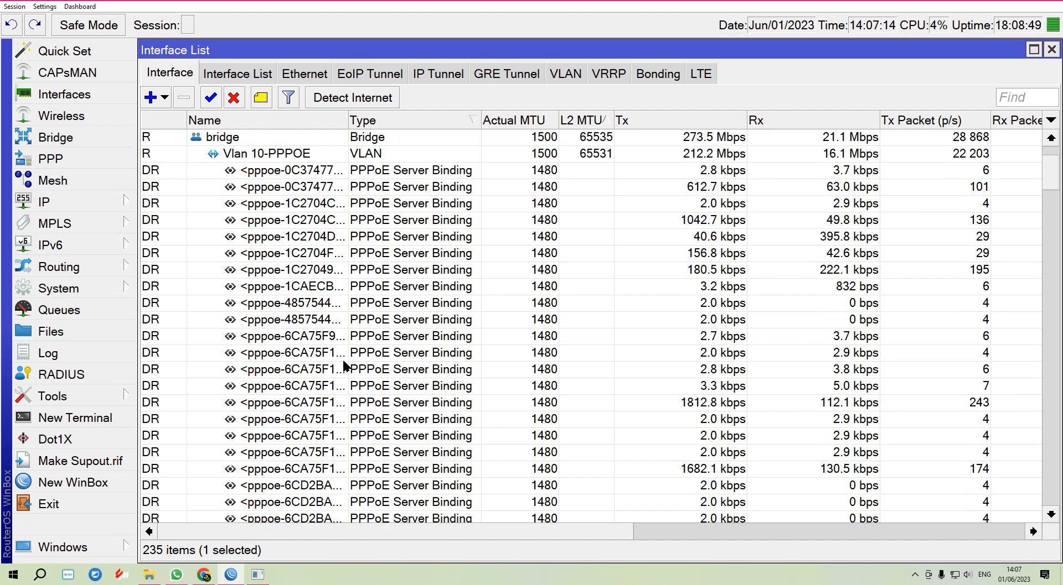
pyautogui.scroll(3, 344, 365)
pyautogui.scroll(-1, 346, 365)
pyautogui.scroll(-4, 352, 365)
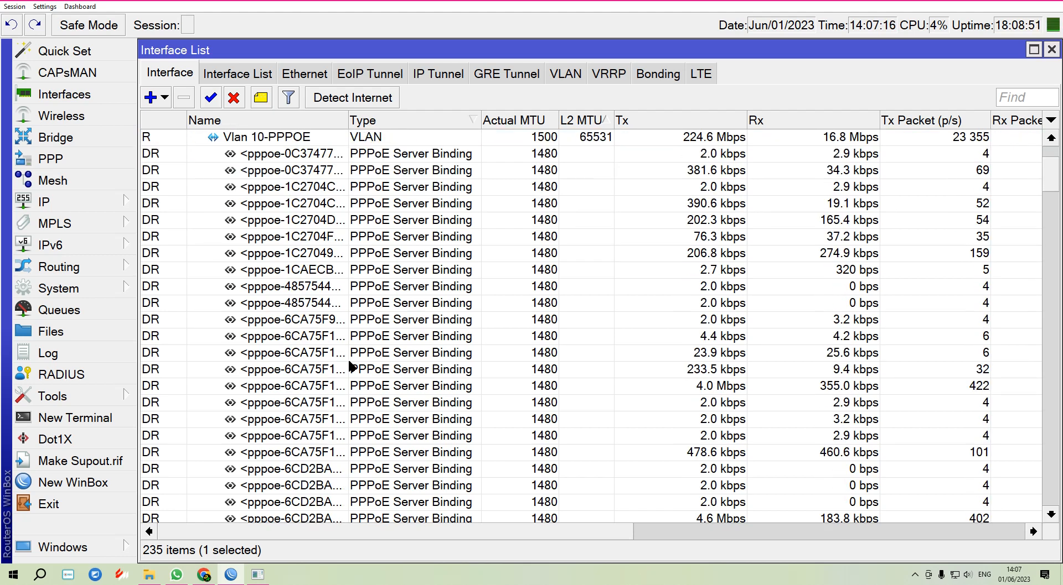
pyautogui.scroll(2, 354, 362)
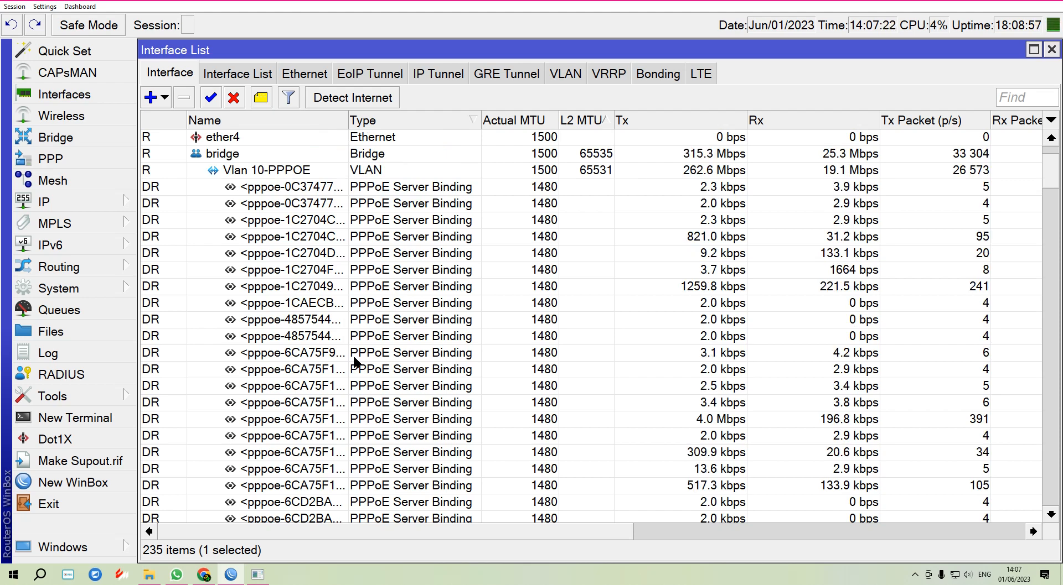
pyautogui.scroll(-2, 354, 363)
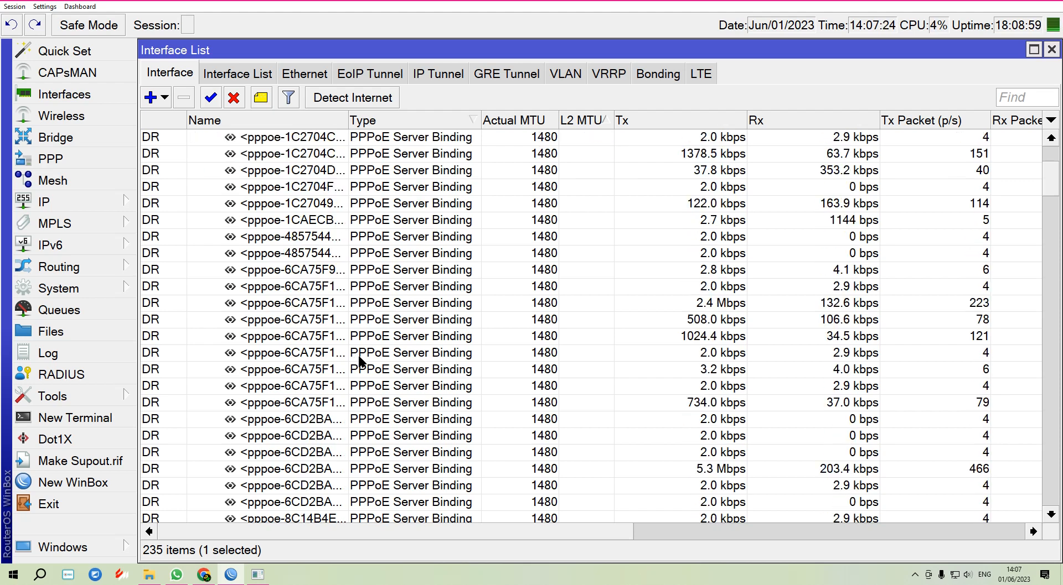
# Compare the live traffic of ether1-ISP and the other Ethernet ports with the bridge and Vlan 10-PPPOE.
pyautogui.scroll(3, 755, 380)
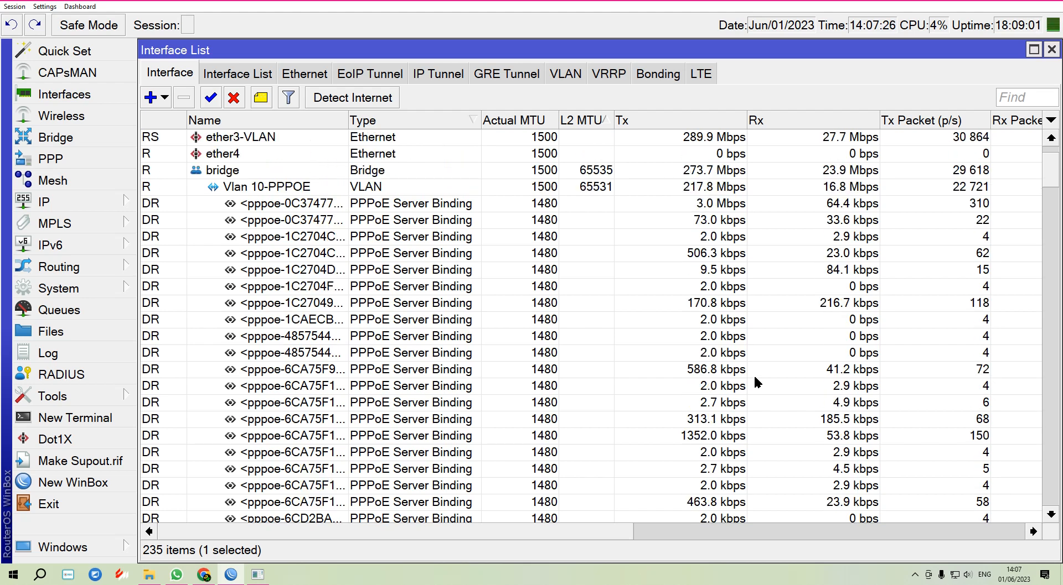
pyautogui.scroll(1, 756, 382)
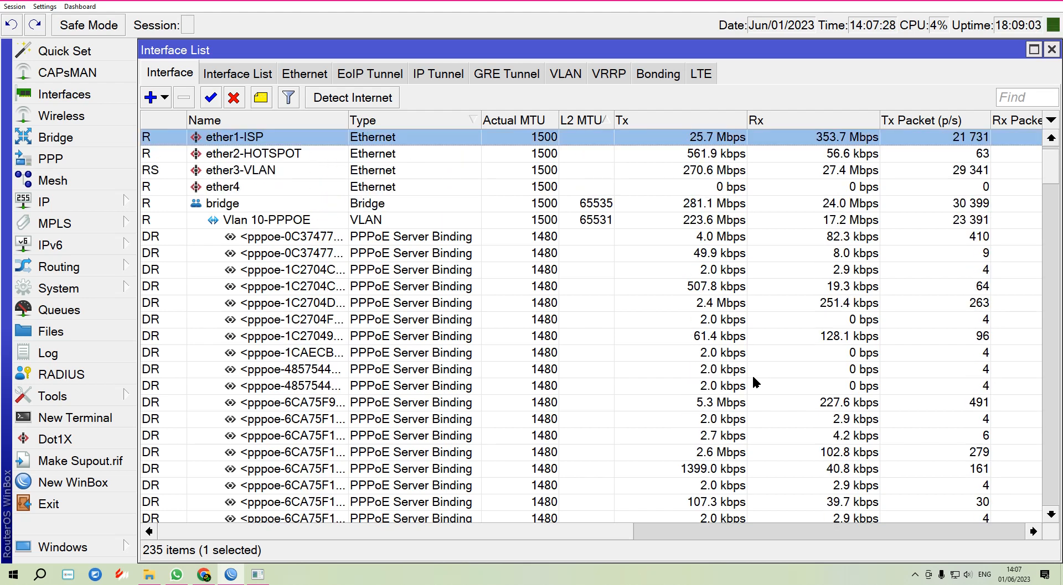
pyautogui.scroll(-1, 754, 382)
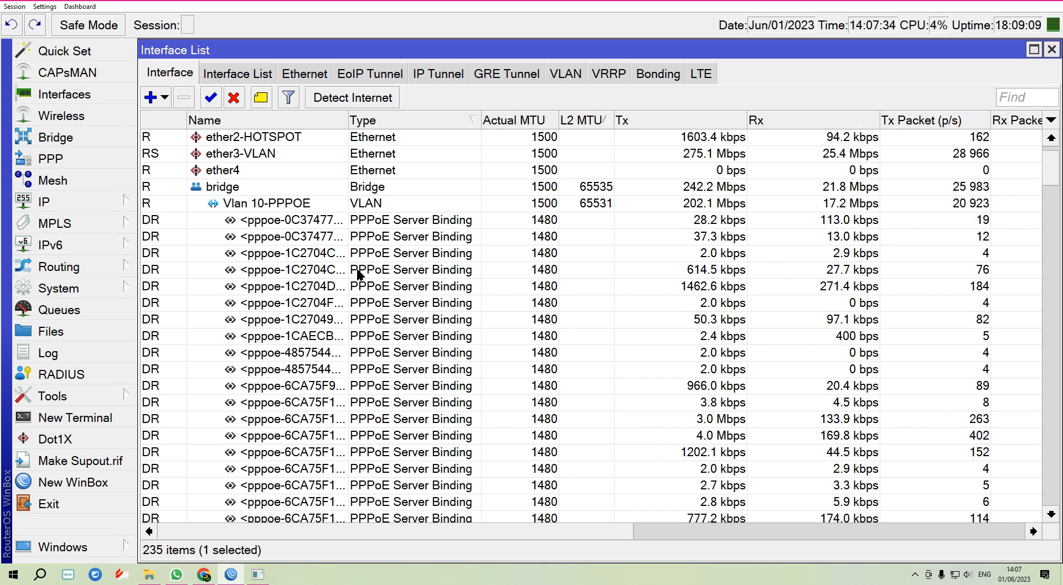
pyautogui.scroll(1, 308, 258)
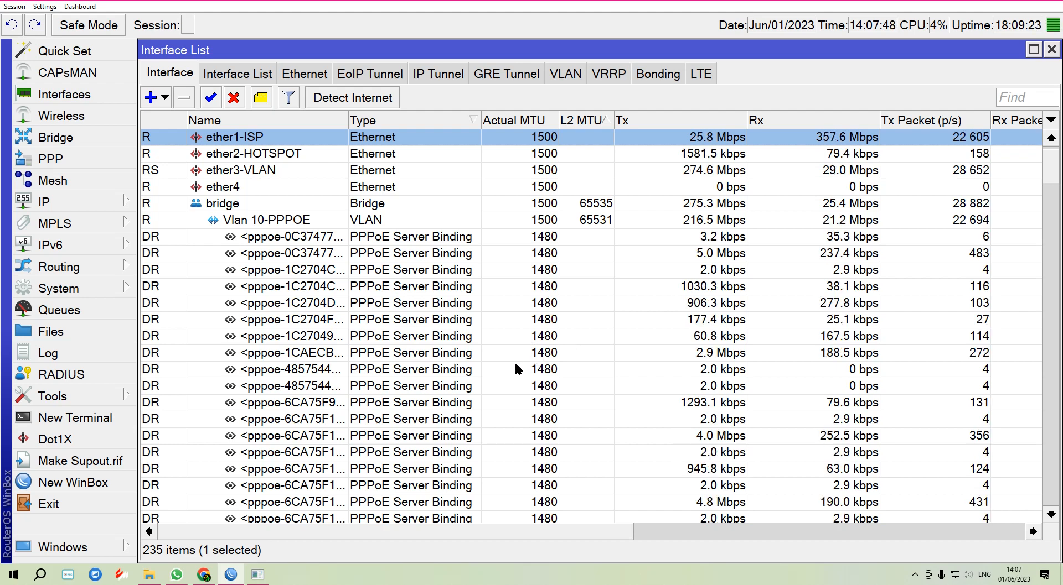
pyautogui.scroll(-1, 514, 361)
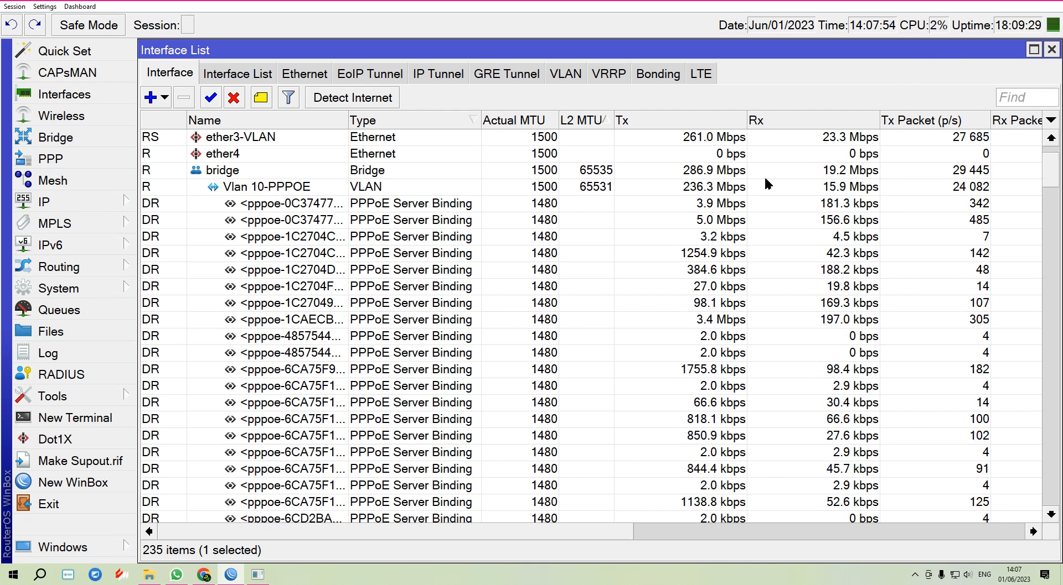
pyautogui.scroll(-1, 725, 283)
pyautogui.scroll(3, 722, 285)
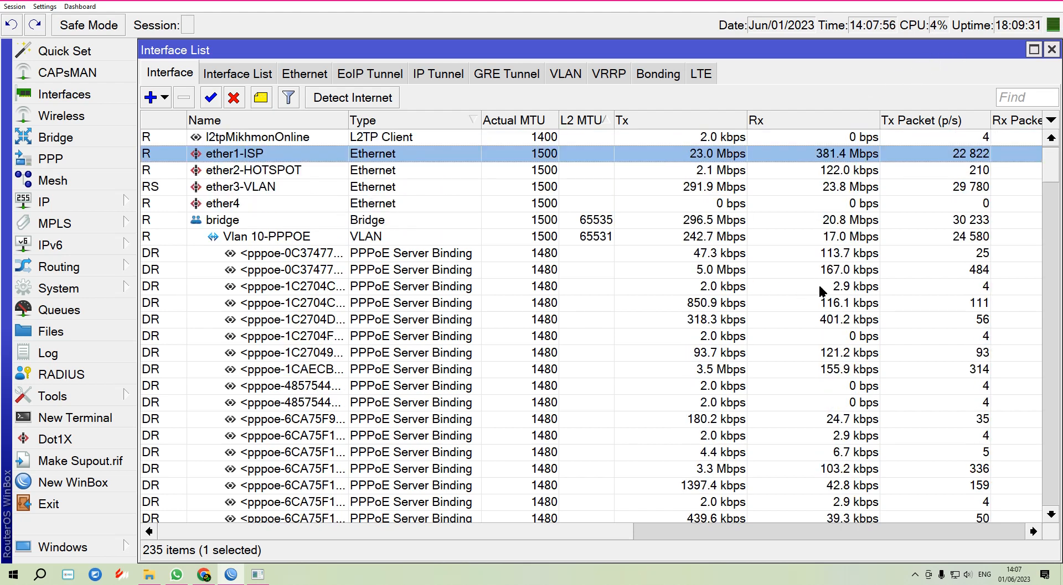
pyautogui.scroll(1, 824, 288)
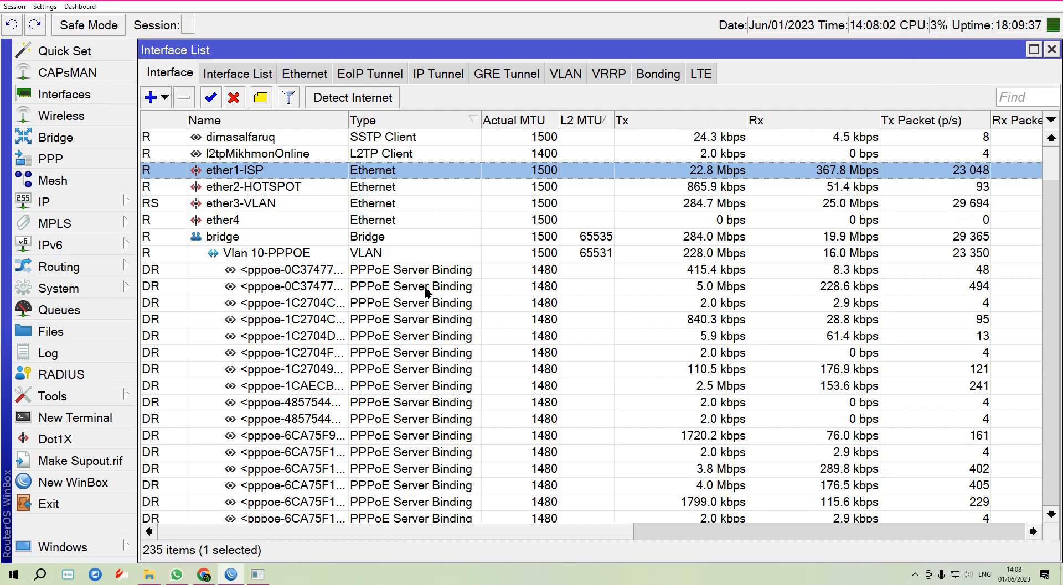
# Look through the individual PPPoE server bindings under Vlan 10-PPPOE and their current transmit and receive rates.
pyautogui.scroll(-2, 410, 303)
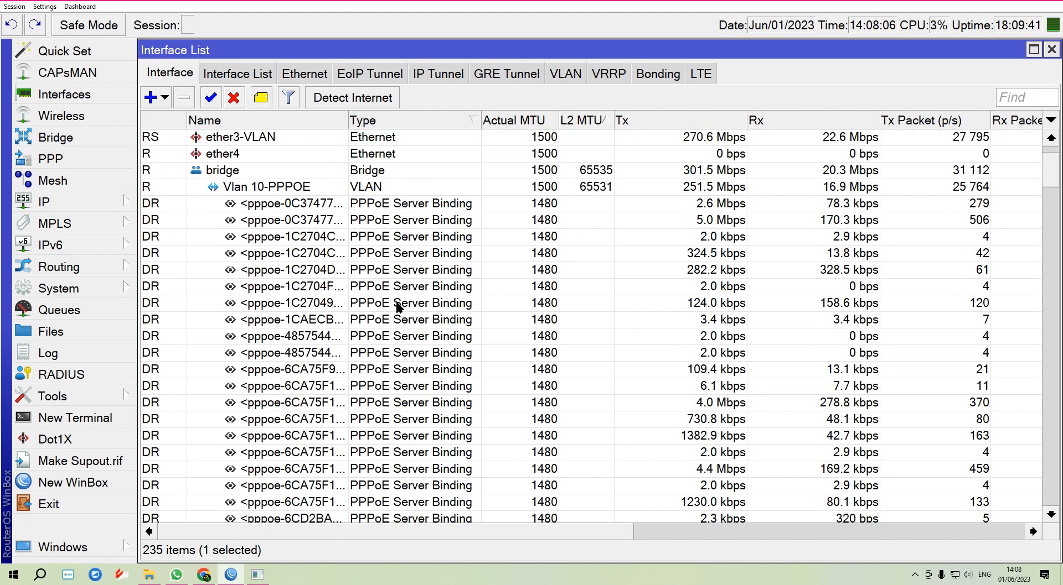
pyautogui.scroll(-1, 398, 307)
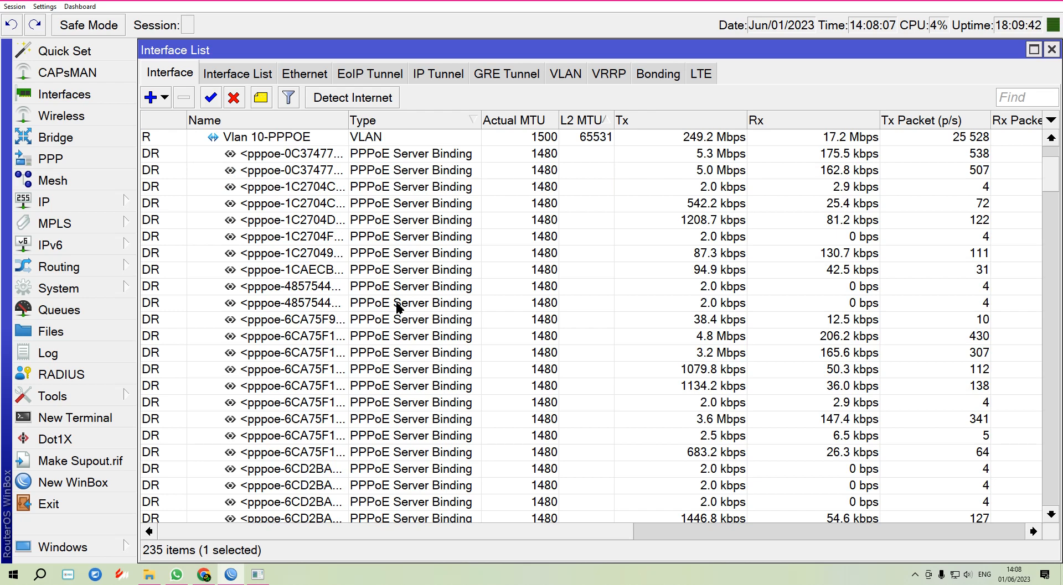
pyautogui.scroll(1, 398, 309)
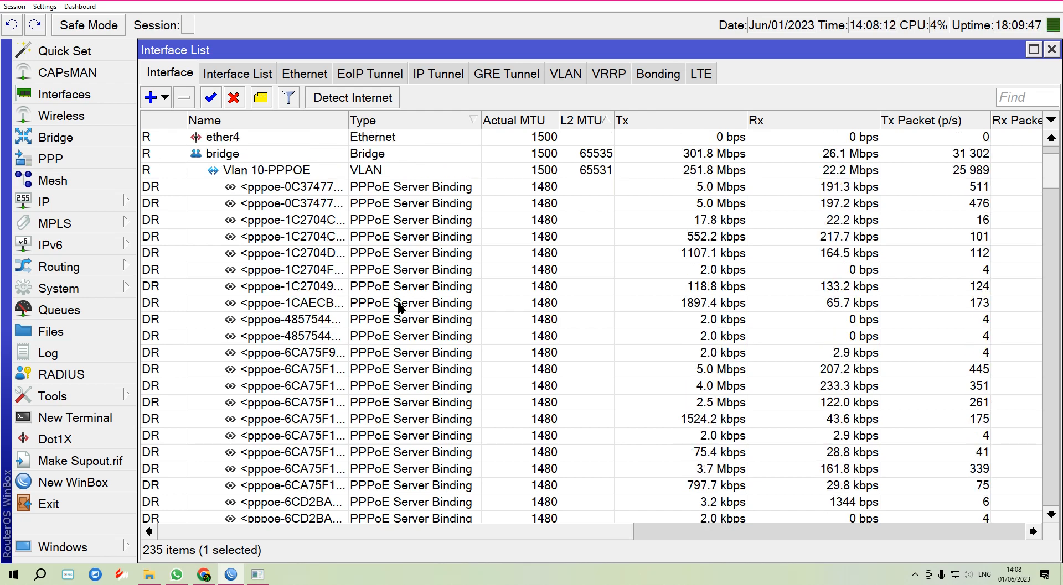
pyautogui.scroll(-2, 606, 313)
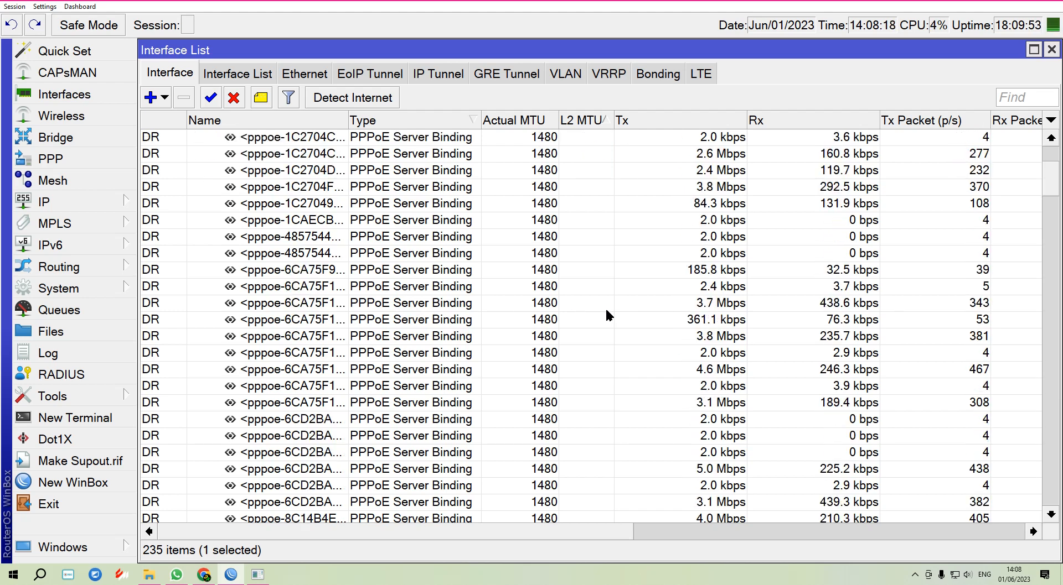
pyautogui.scroll(-3, 606, 314)
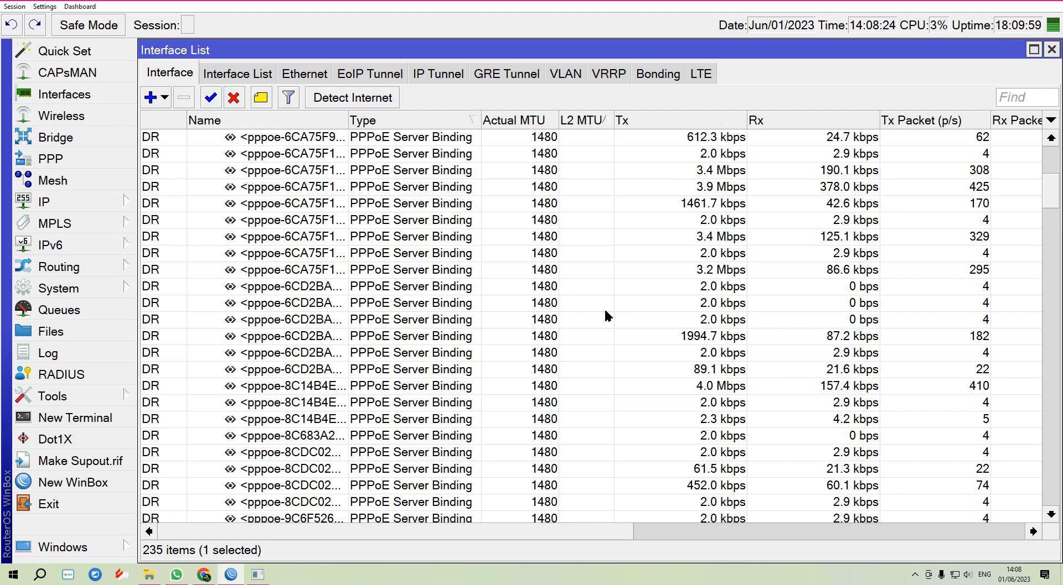
pyautogui.scroll(-2, 603, 310)
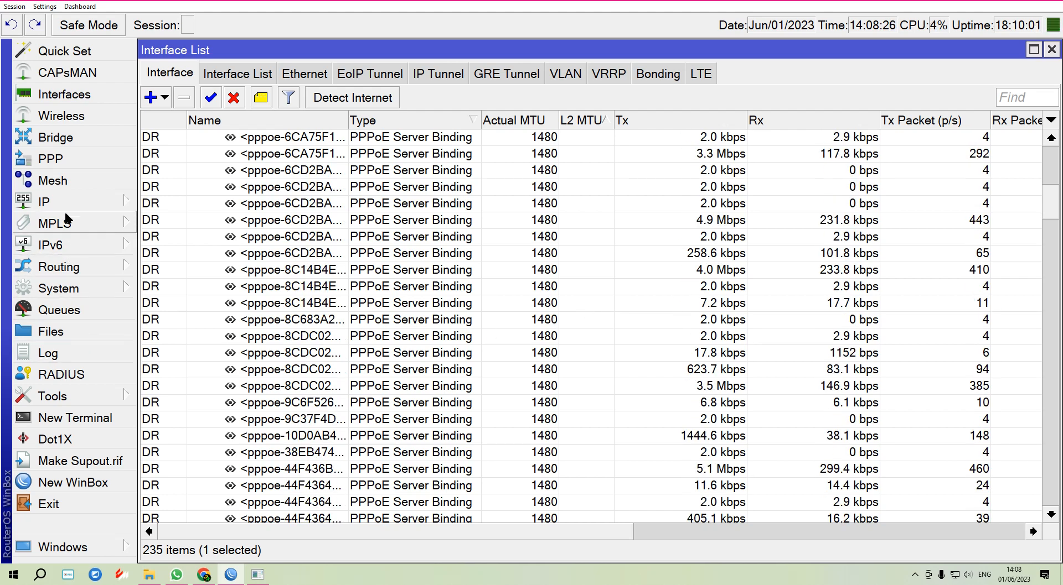
# View the router log down to its last Hotspot login and logout entries, and close the log window.
pyautogui.click(76, 348)
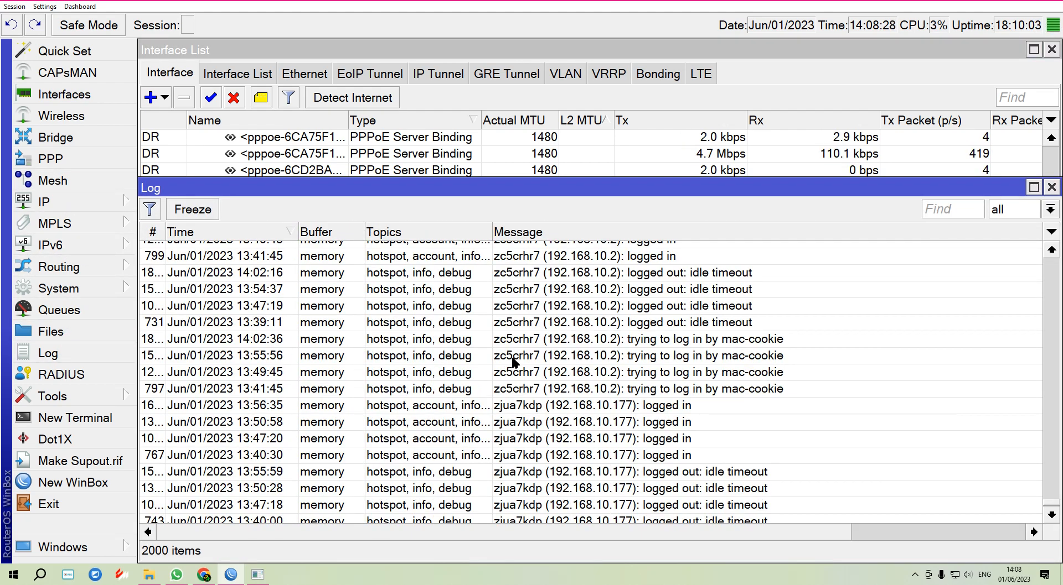
pyautogui.scroll(-2, 521, 362)
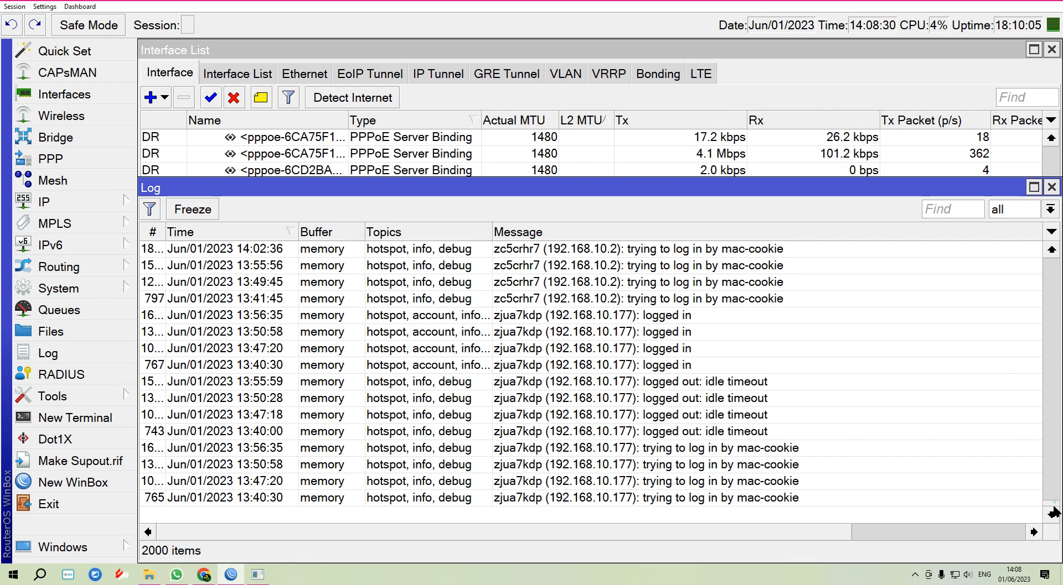
pyautogui.click(1051, 187)
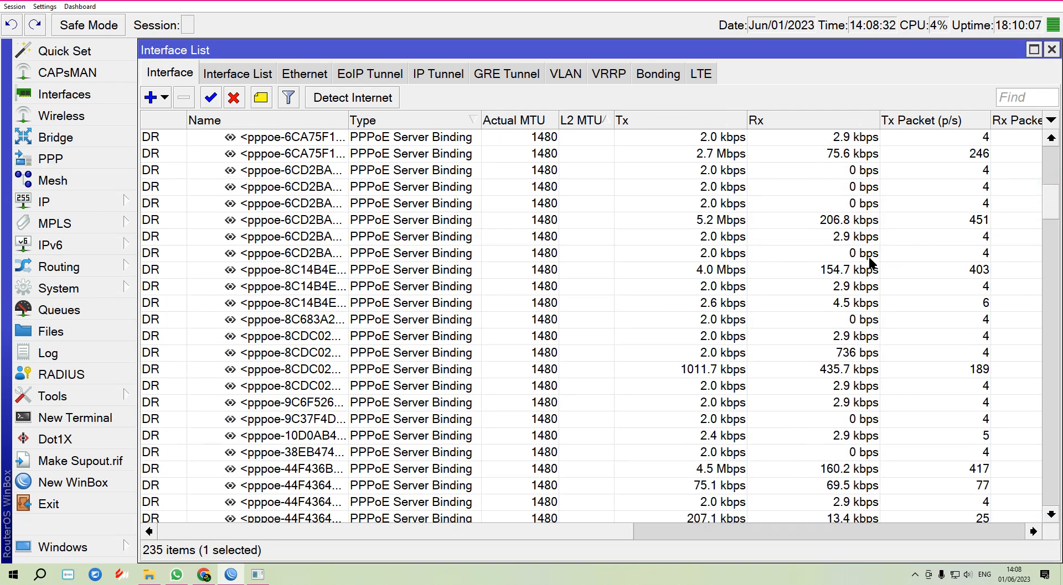